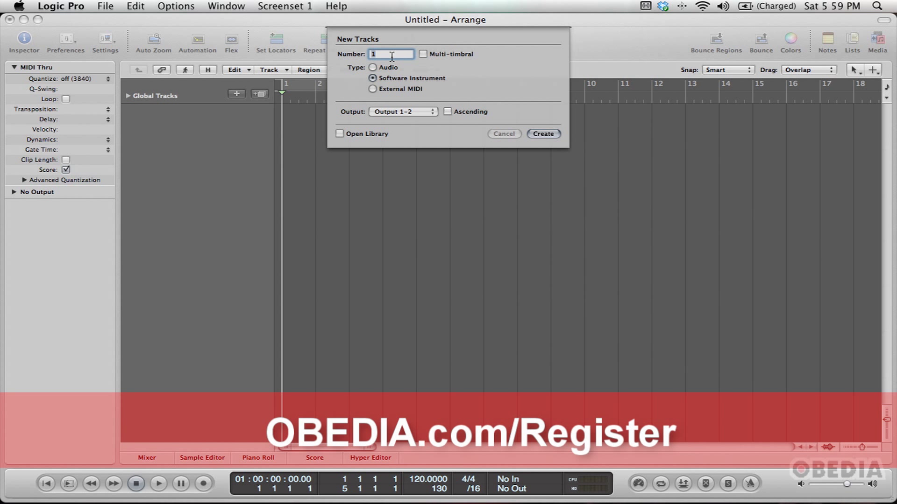
Step: Create two software instrument tracks and select the first one
type("2")
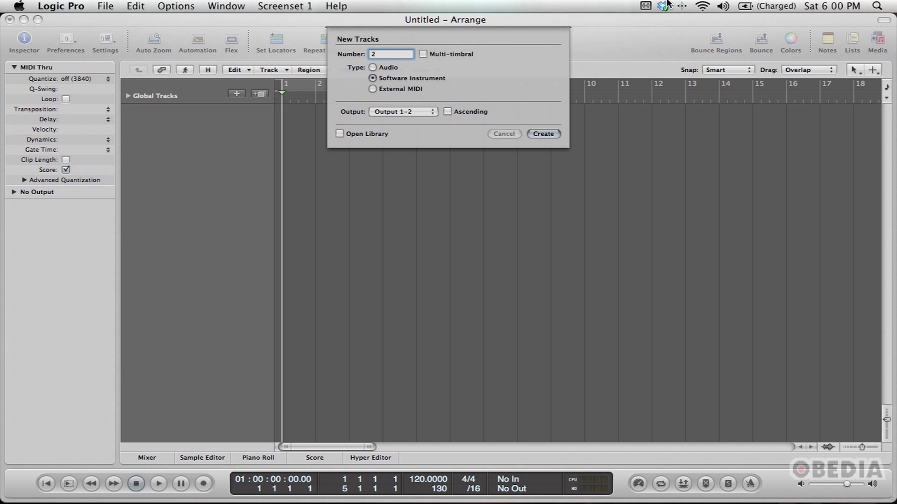
left_click(543, 134)
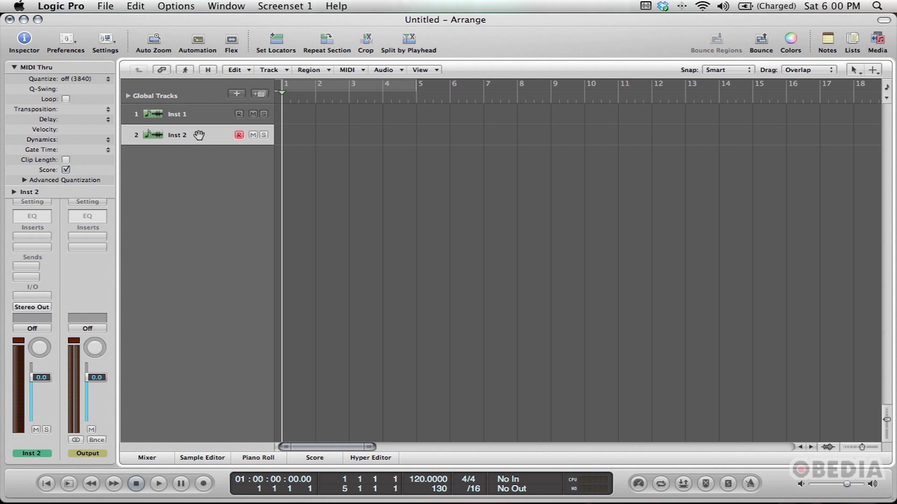
left_click(192, 115)
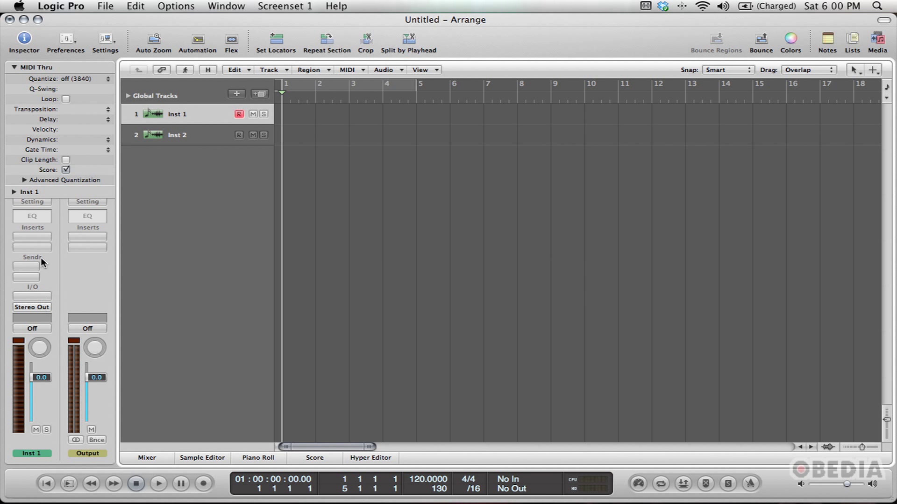
Step: Load the stereo version of GForce's impOSCar AU instrument on the Inst 1 channel strip
left_click(14, 67)
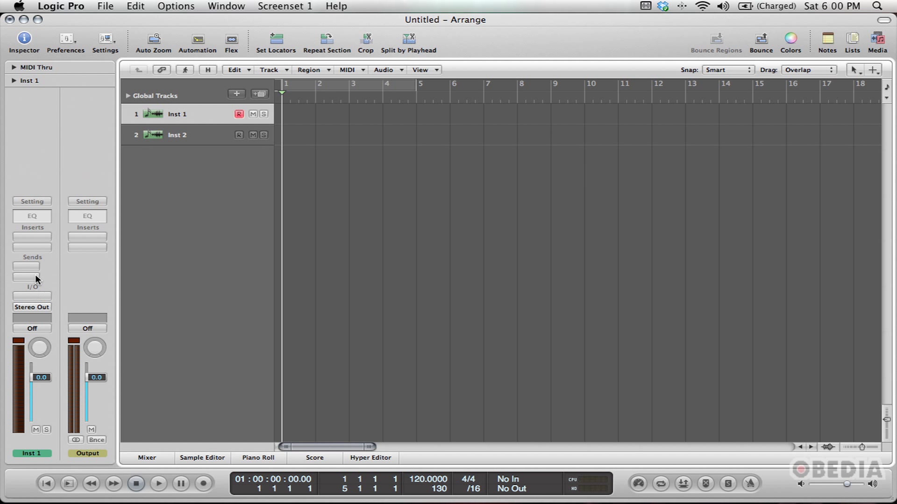
left_click(37, 296)
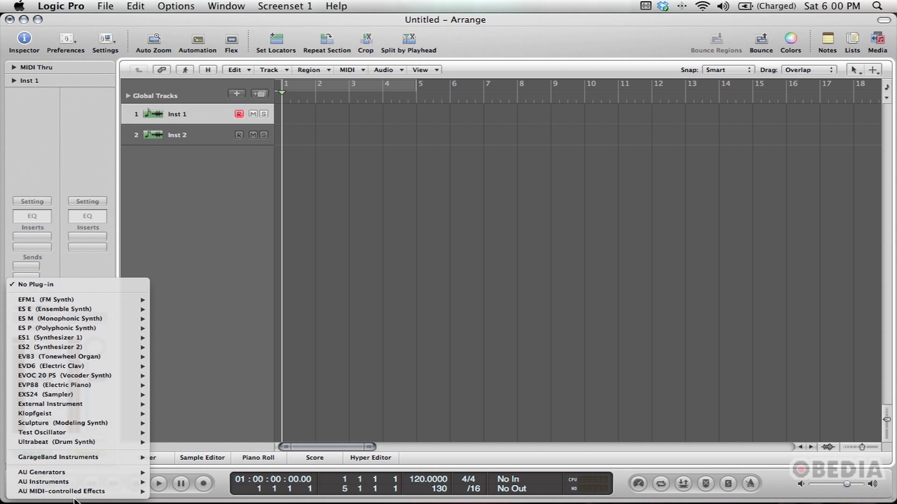
mouse_move(83, 481)
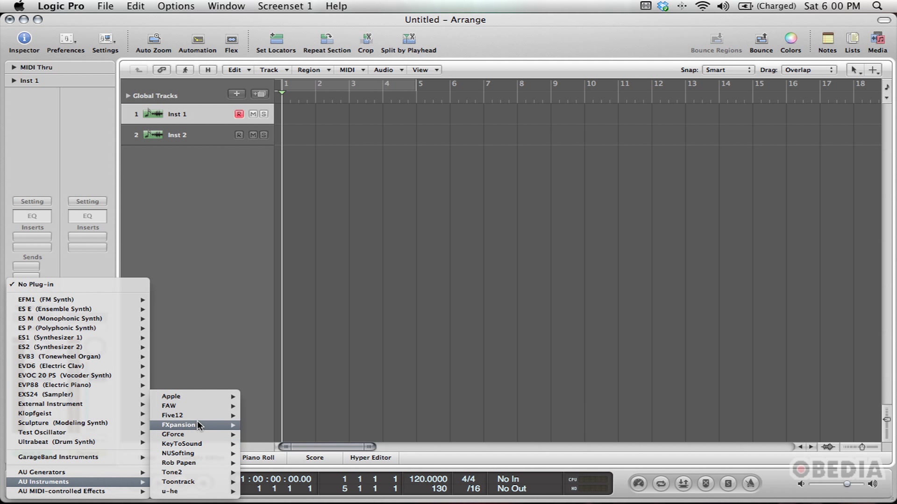
mouse_move(255, 436)
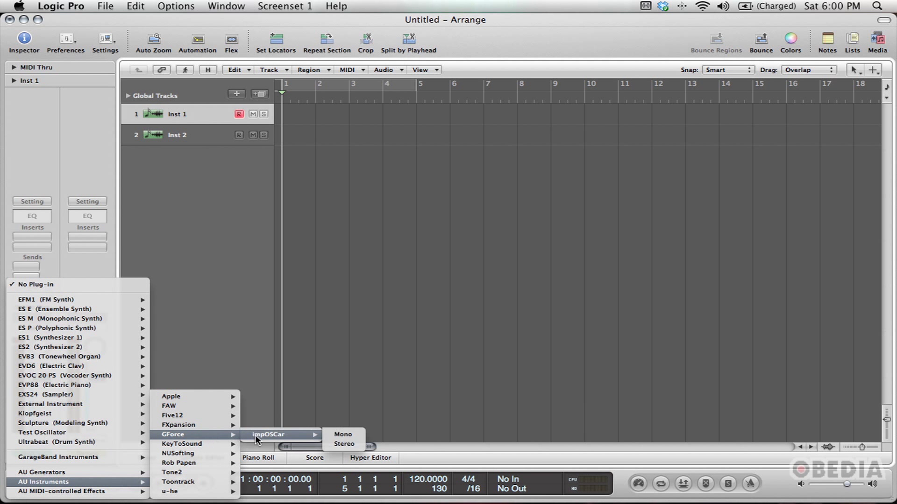
left_click(344, 441)
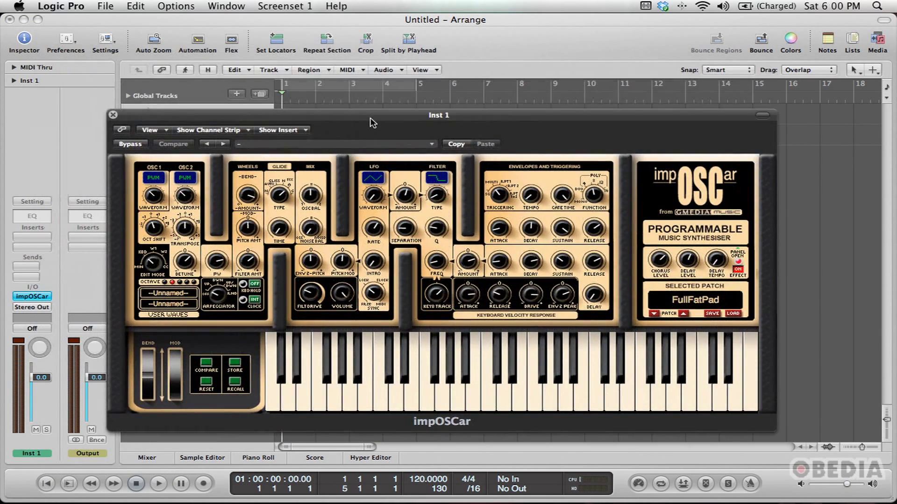
Step: Switch the impOSCar patch to DigiFunk, audition a note on its keyboard, and close the plug-in window
left_click(685, 307)
left_click(683, 307)
left_click(682, 307)
left_click(682, 307)
left_click(526, 374)
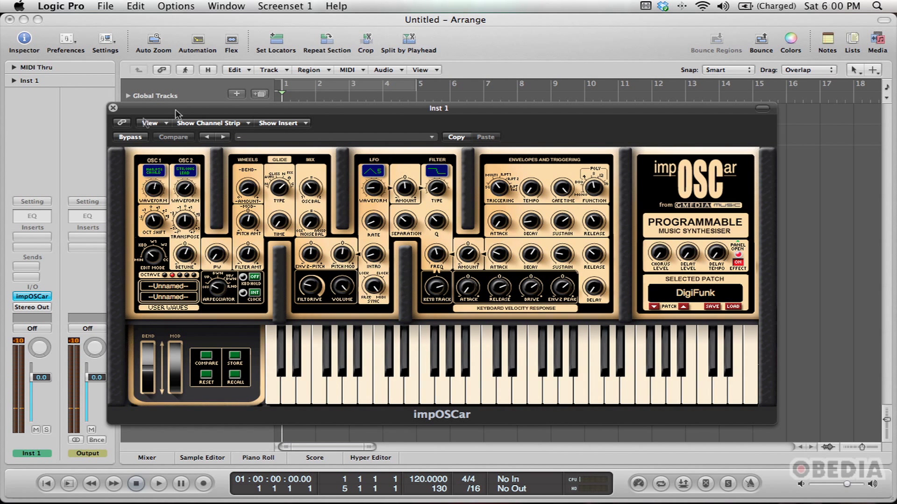
left_click(113, 108)
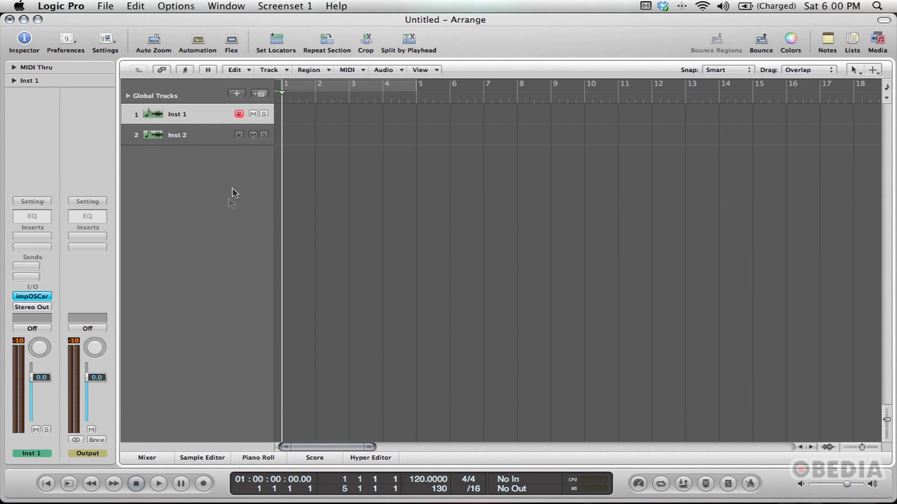
Step: With the Inst 1 track selected, open the Environment window on its Mixer layer
left_click(201, 138)
left_click(201, 117)
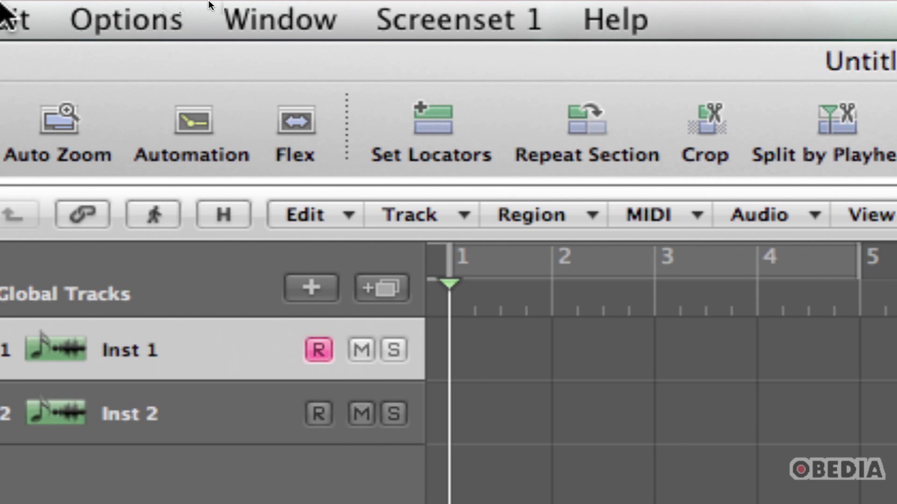
left_click(226, 8)
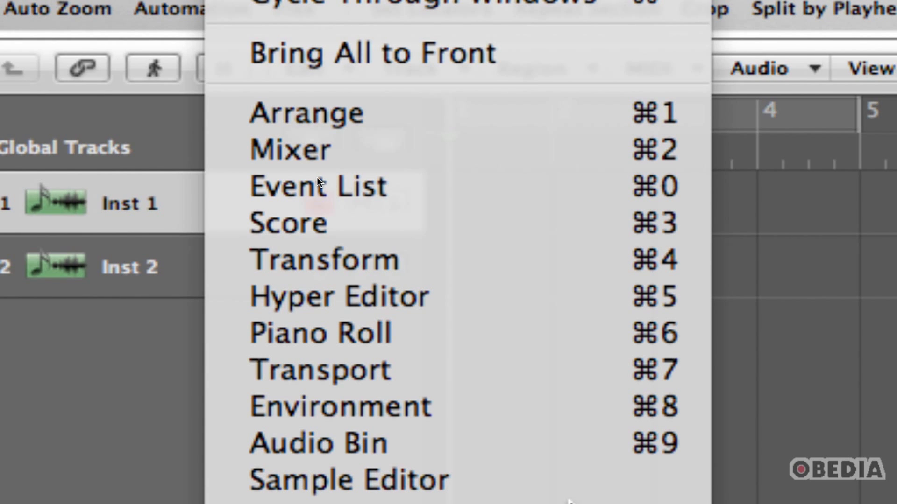
left_click(560, 406)
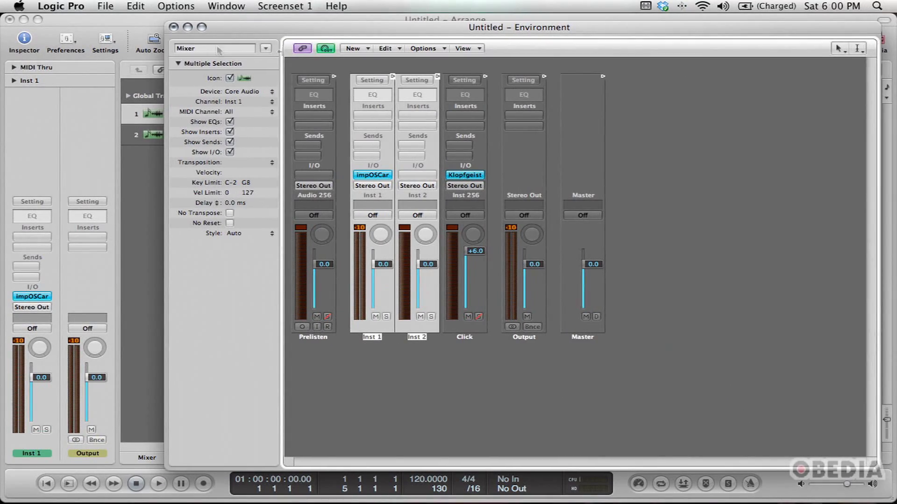
left_click(265, 49)
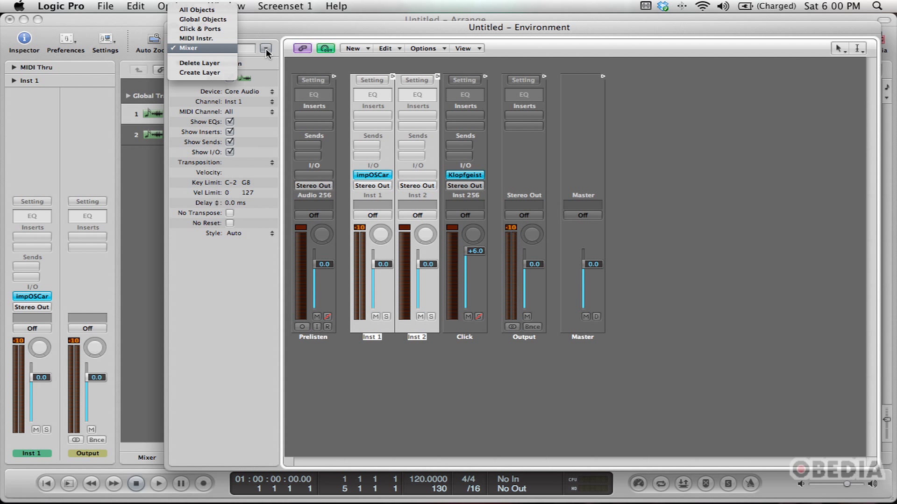
left_click(199, 50)
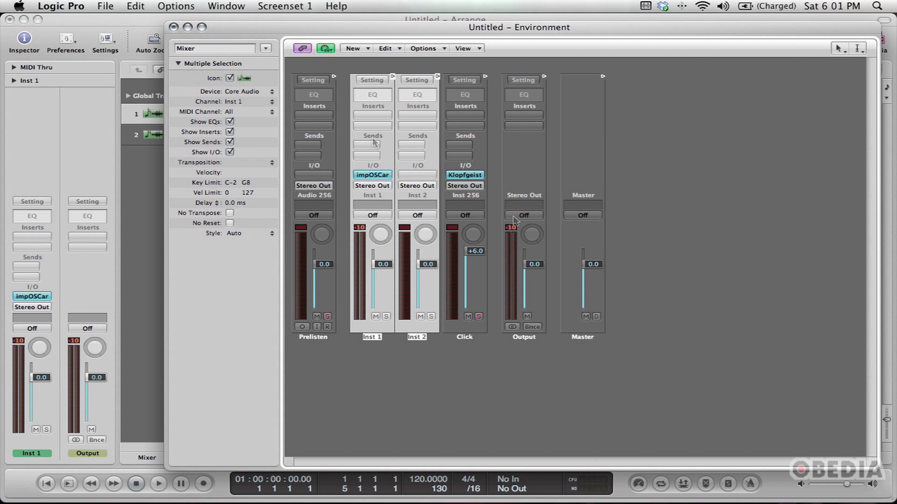
Step: Add an Arpeggiator object to the Mixer layer and place it just below the Inst 1 channel strip
left_click(456, 372)
left_click_drag(560, 28, 469, 27)
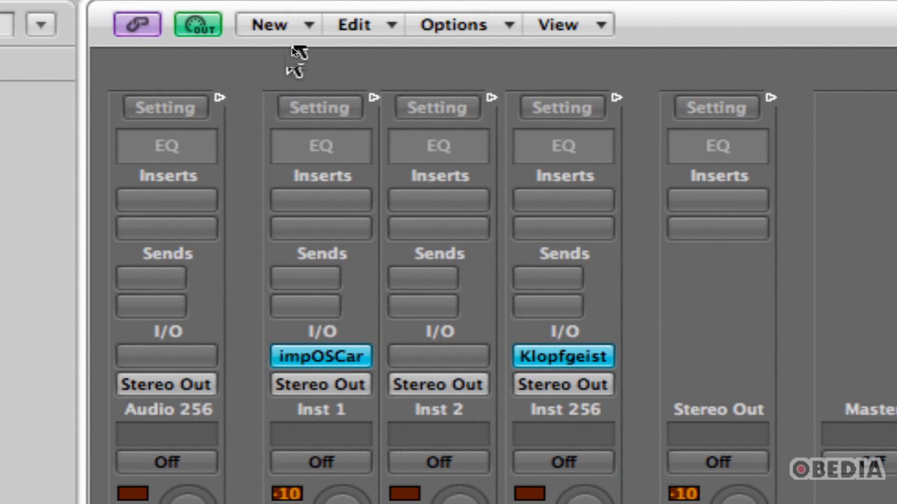
left_click(292, 43)
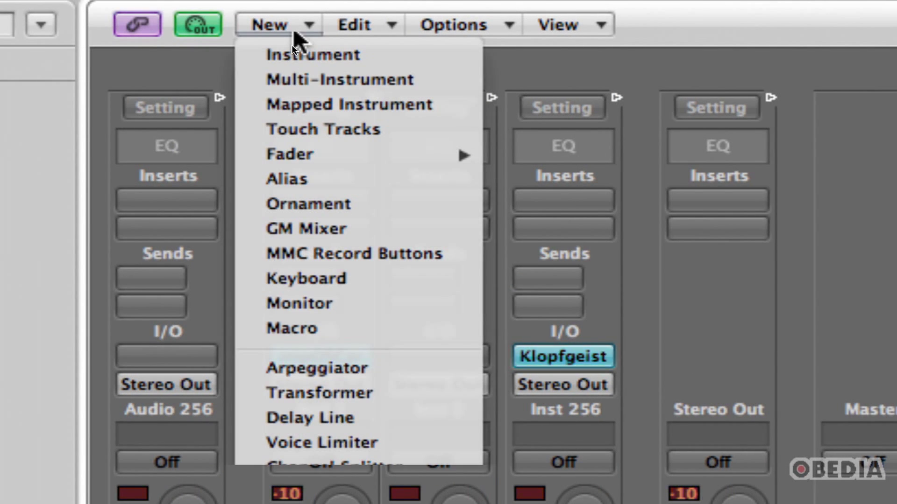
left_click(318, 176)
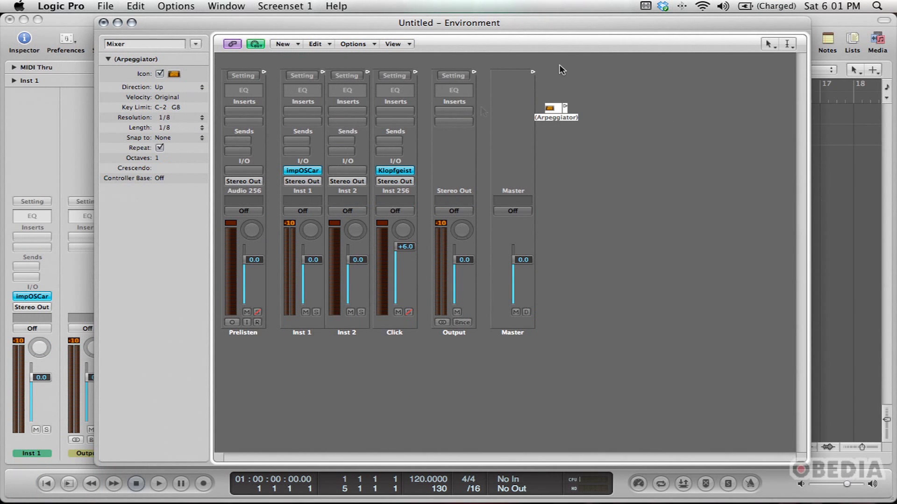
left_click_drag(552, 108, 317, 366)
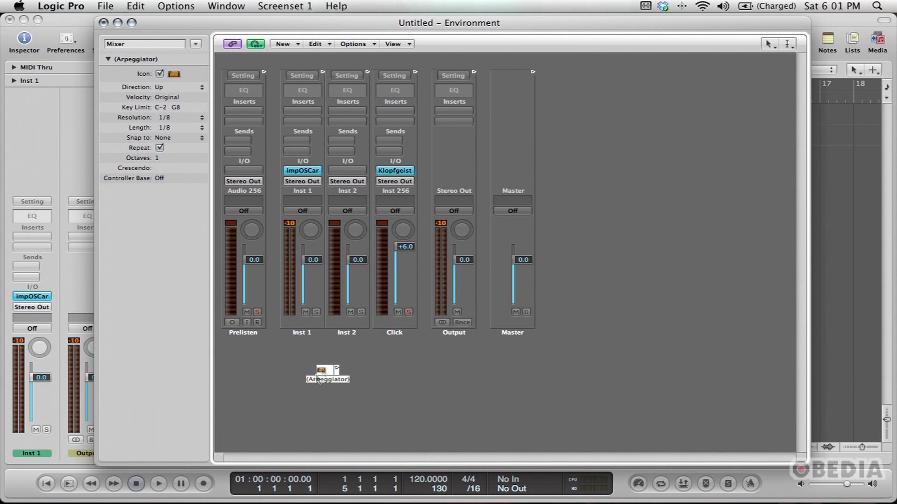
left_click_drag(321, 373, 324, 382)
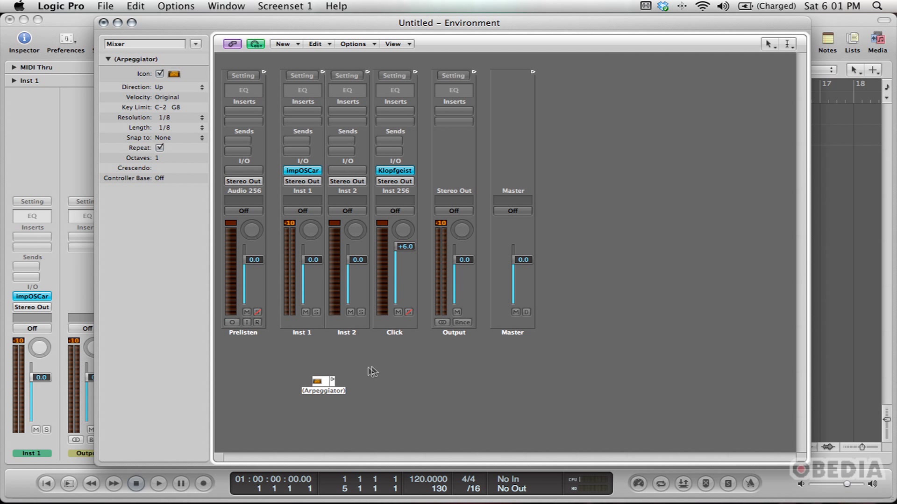
left_click_drag(321, 382, 307, 369)
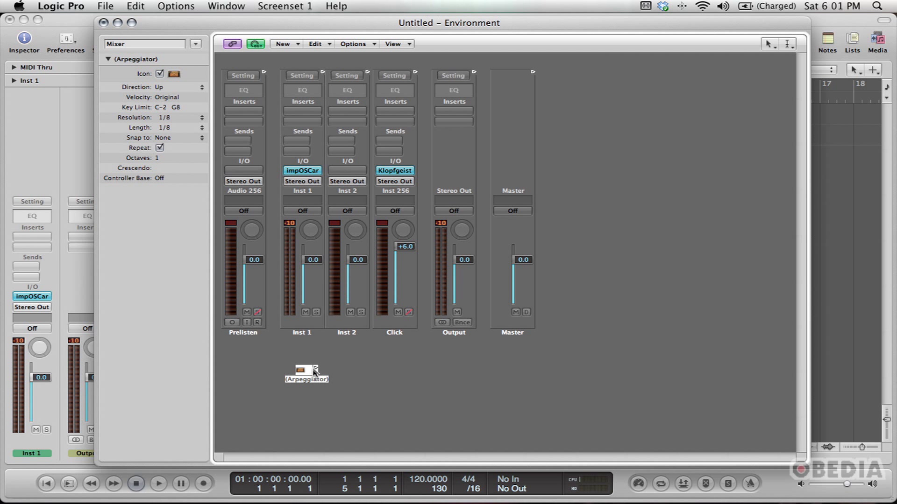
Step: Cable the Arpeggiator's output to the Inst 1 channel strip and minimize the Environment window
left_click_drag(314, 367, 350, 364)
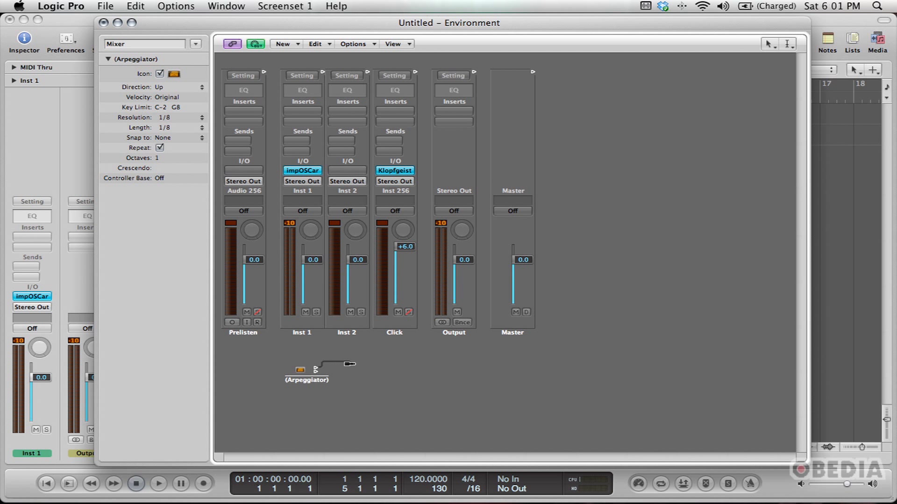
left_click_drag(350, 364, 297, 353)
left_click_drag(297, 353, 285, 320)
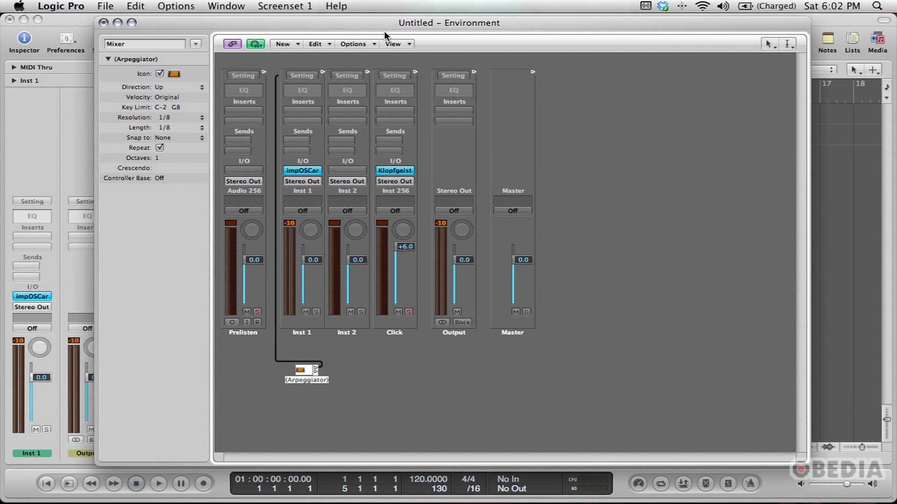
left_click_drag(384, 32, 342, 25)
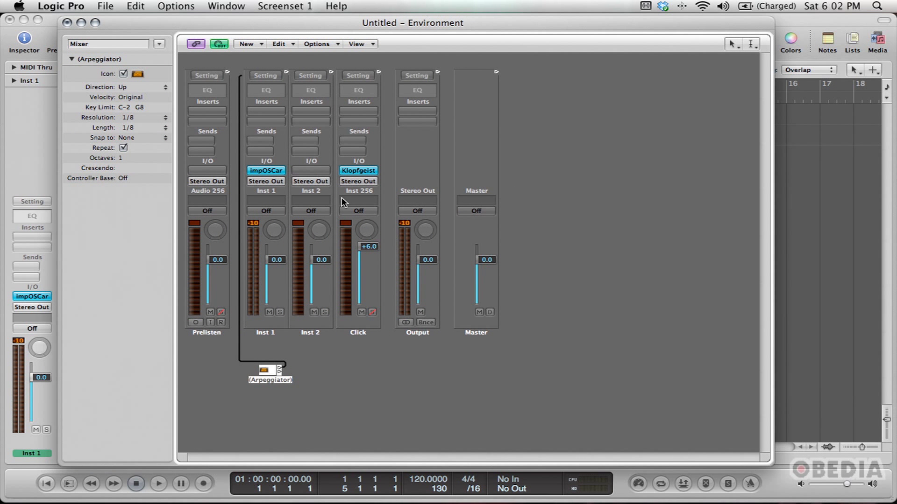
left_click(81, 23)
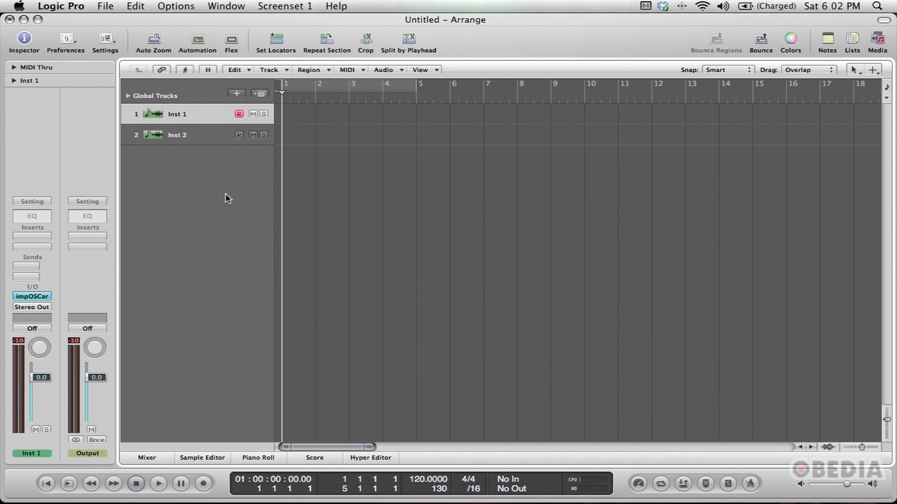
Step: Reassign the Inst 2 track to the Arpeggiator object from the Mixer layer
left_click(193, 135)
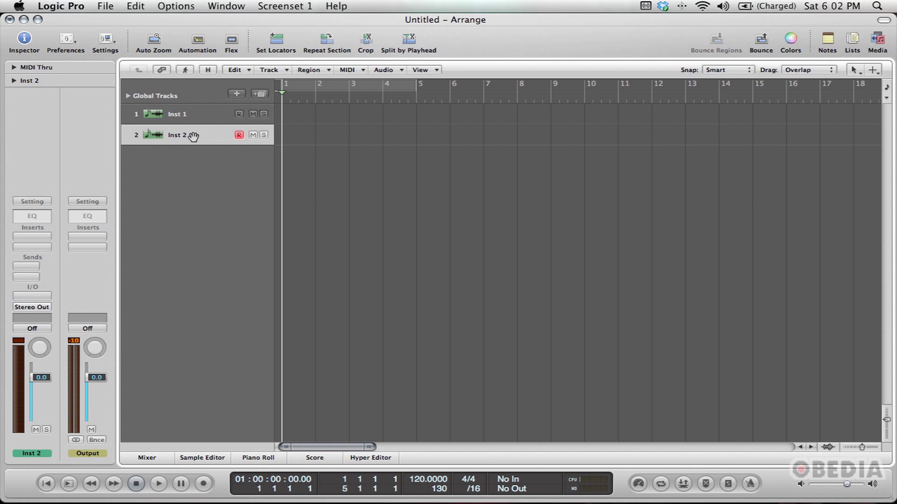
right_click(192, 134)
left_click(156, 170)
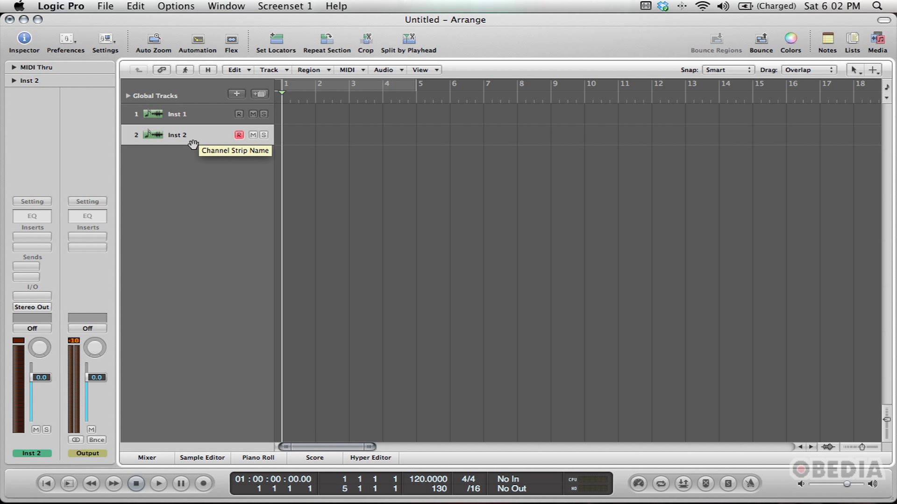
left_click_drag(886, 420, 887, 430)
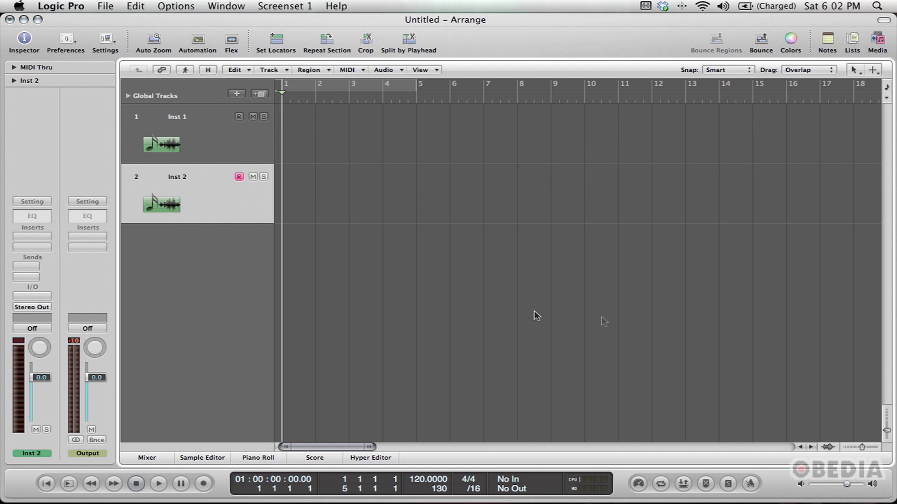
right_click(204, 193)
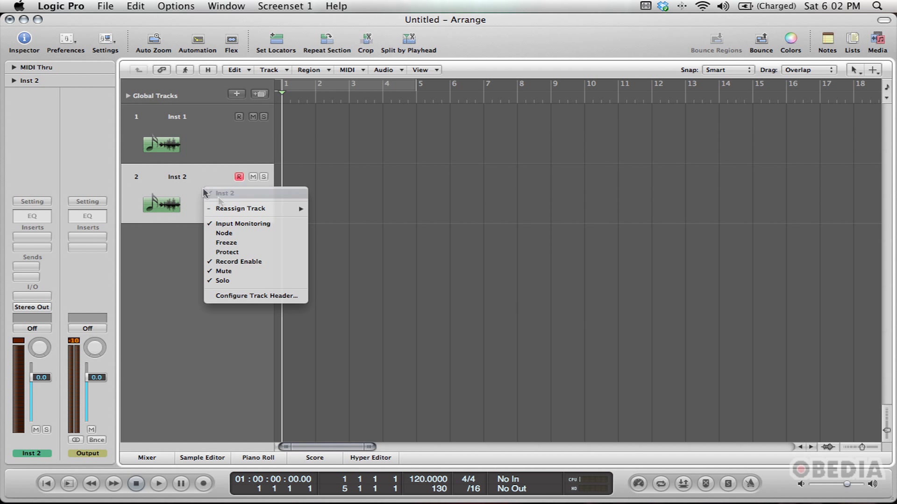
mouse_move(243, 211)
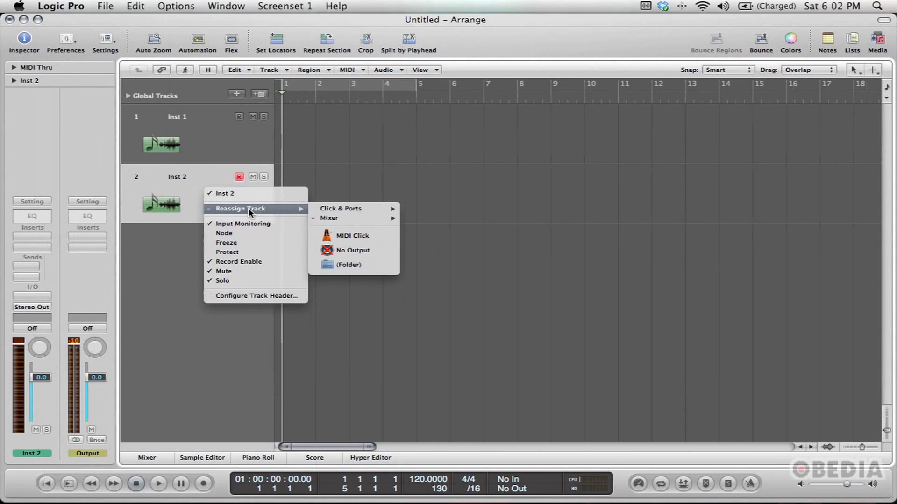
key("Right")
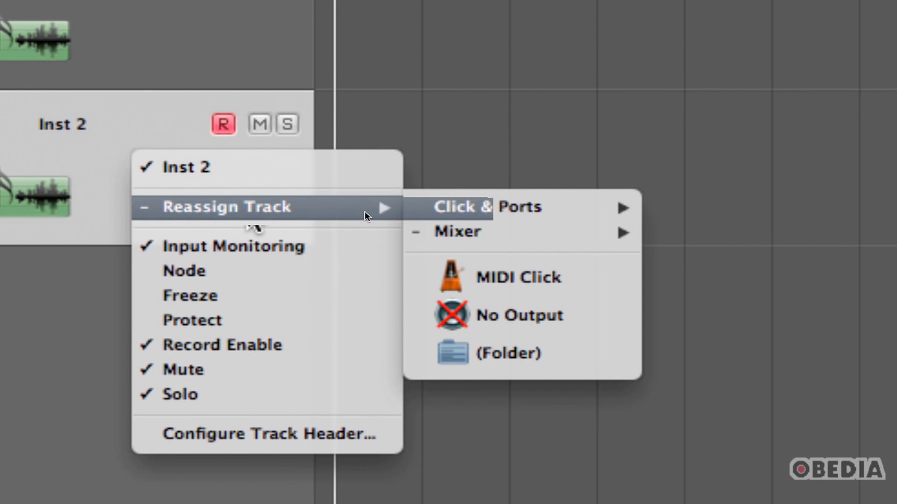
key("Down")
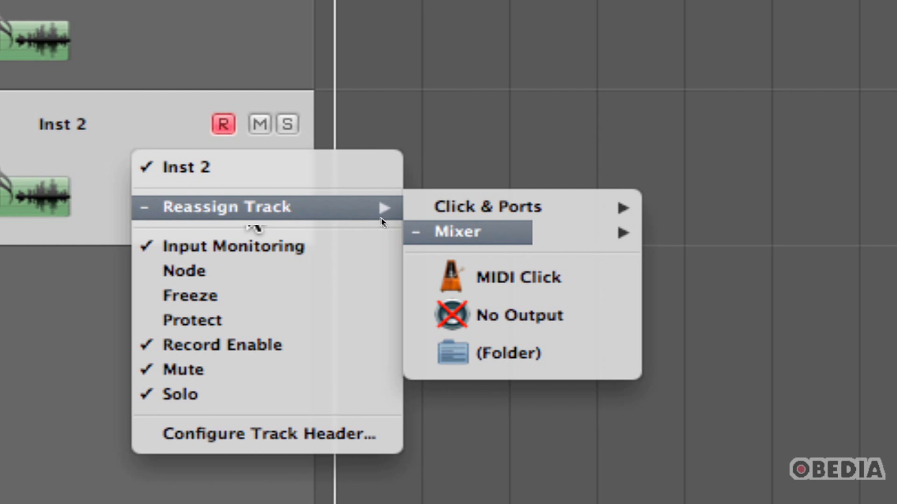
mouse_move(476, 225)
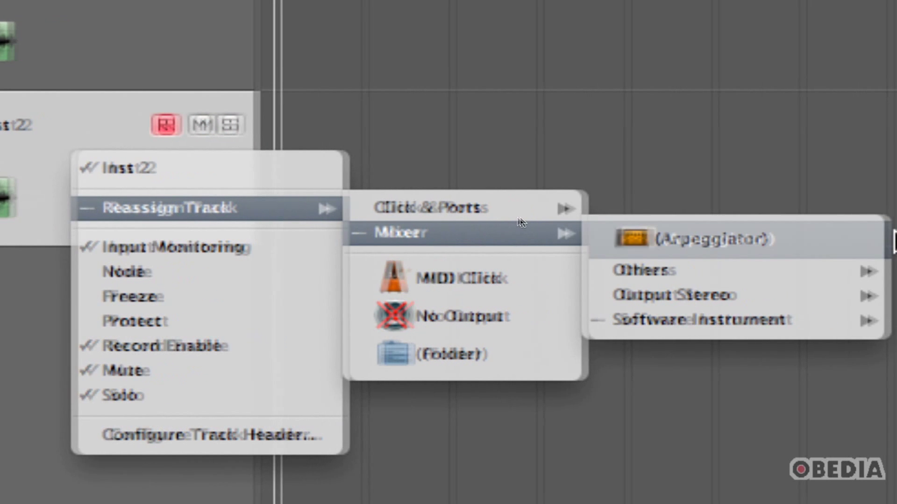
key("Right")
key("Return")
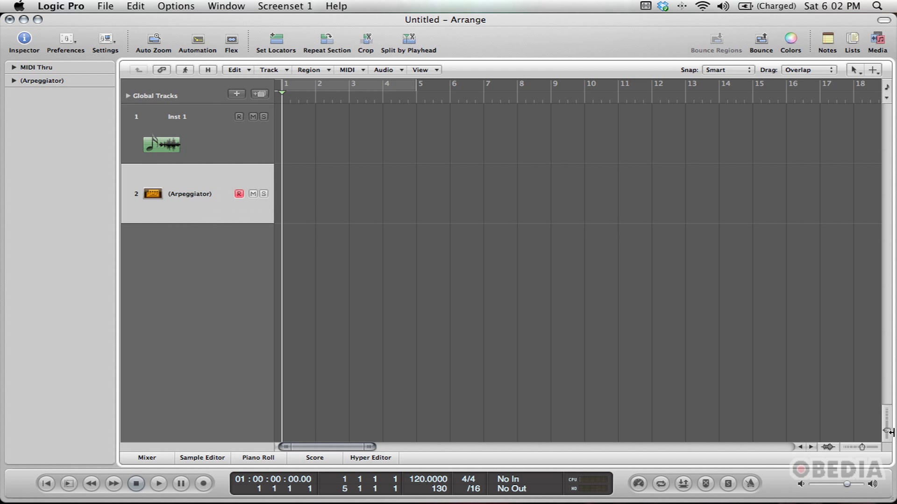
left_click_drag(889, 431, 890, 436)
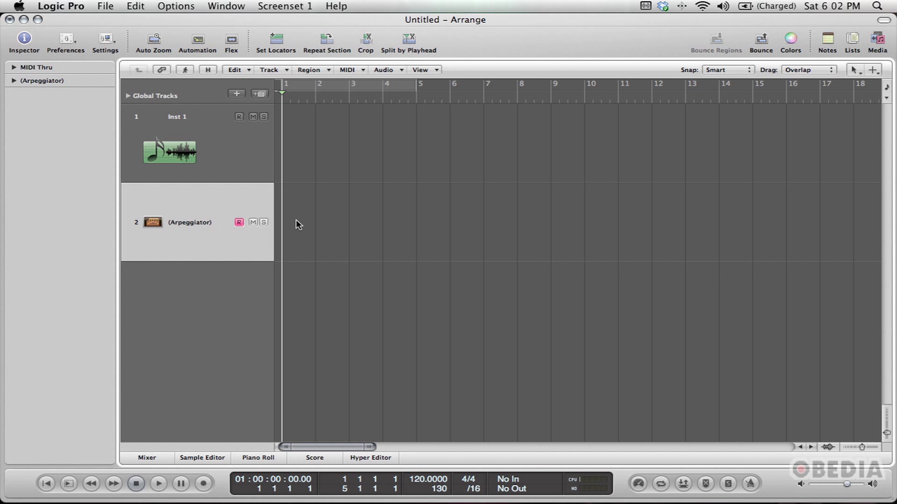
Step: Create an empty MIDI region at bar 1 of the Arpeggiator track with the Pencil tool and set a one-bar cycle from bar 1 to 2
left_click(854, 69)
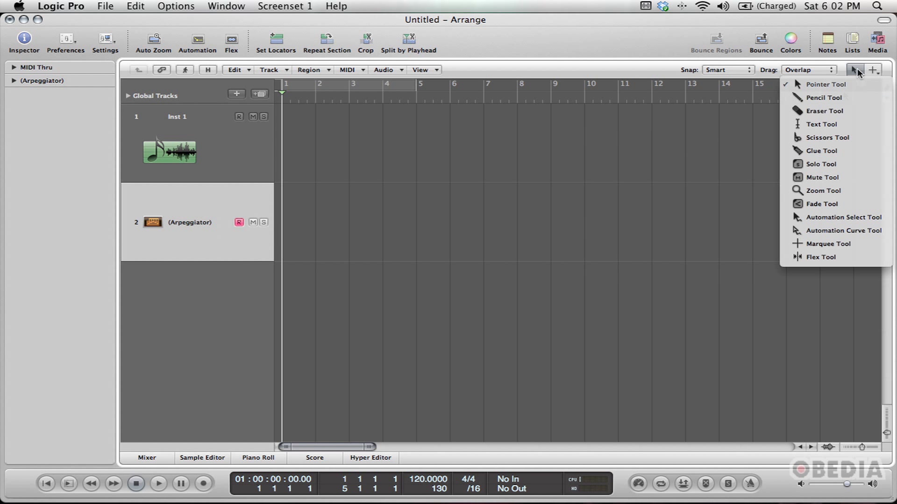
left_click(836, 85)
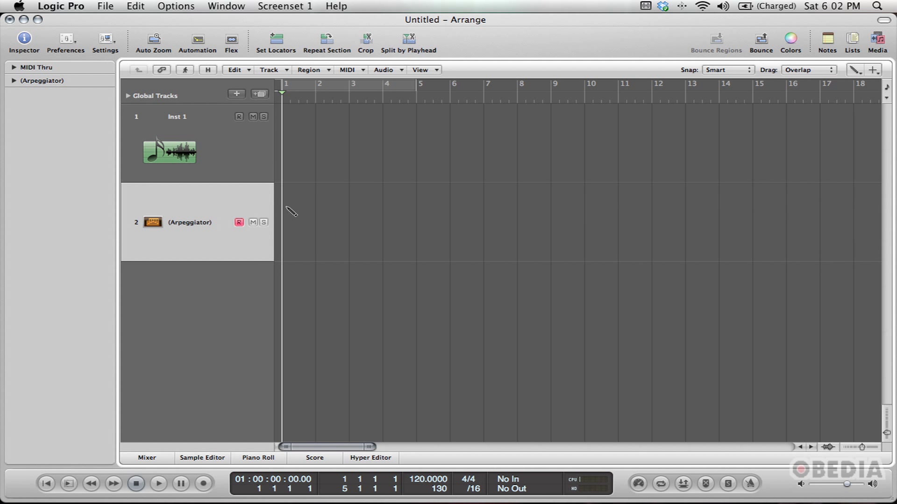
left_click(295, 206)
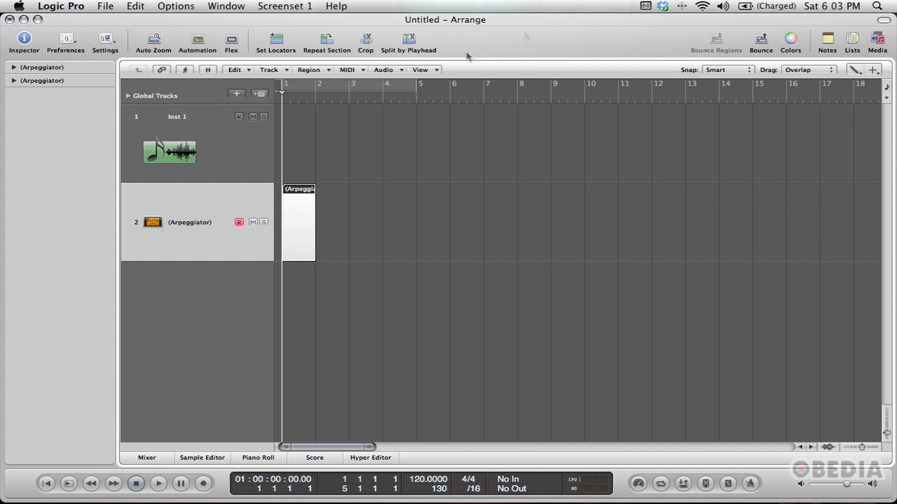
left_click(409, 89)
left_click_drag(411, 85, 311, 85)
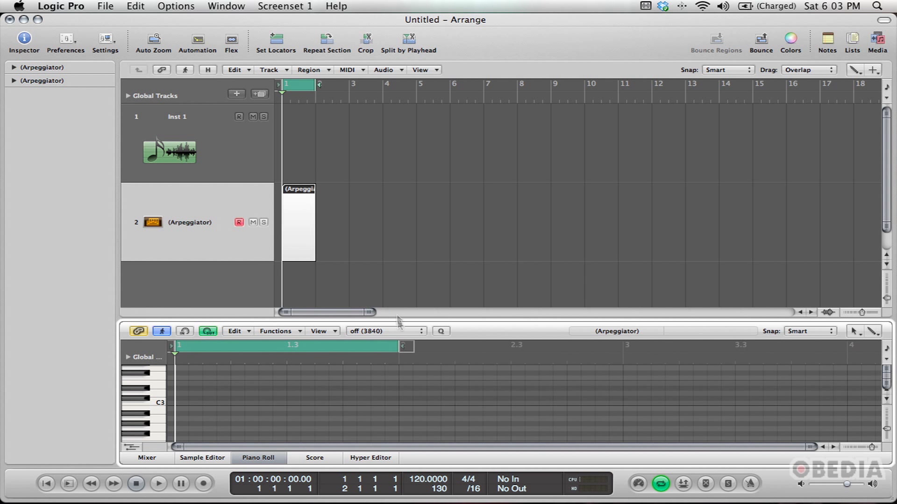
Step: Draw three long sustained notes, G1, C2 and G2, from the start of the Arpeggiator region in an enlarged Piano Roll, and shrink the editor again
left_click_drag(400, 319, 375, 178)
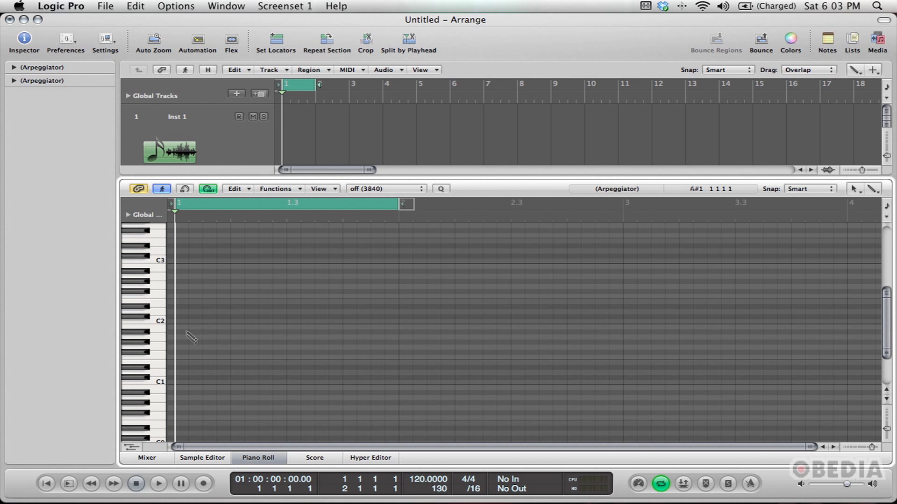
mouse_move(181, 322)
left_mouse_down()
mouse_move(184, 363)
mouse_move(185, 287)
left_mouse_up()
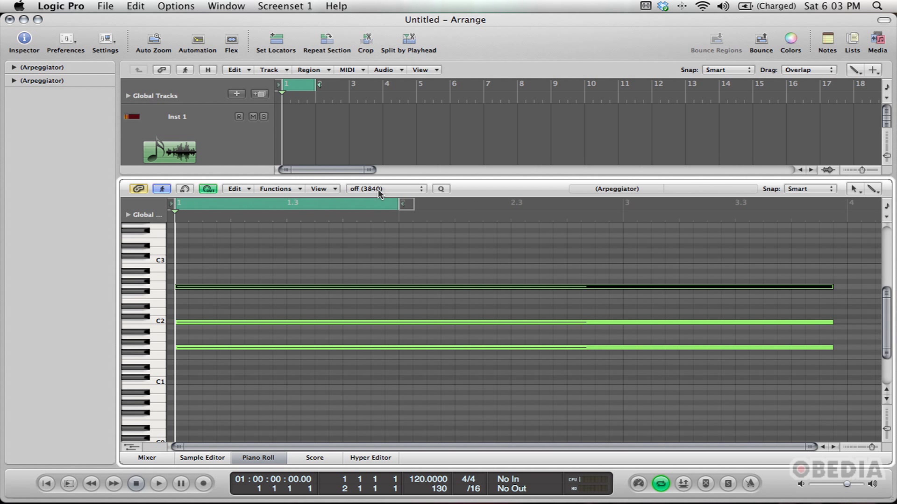
left_click_drag(391, 177, 384, 335)
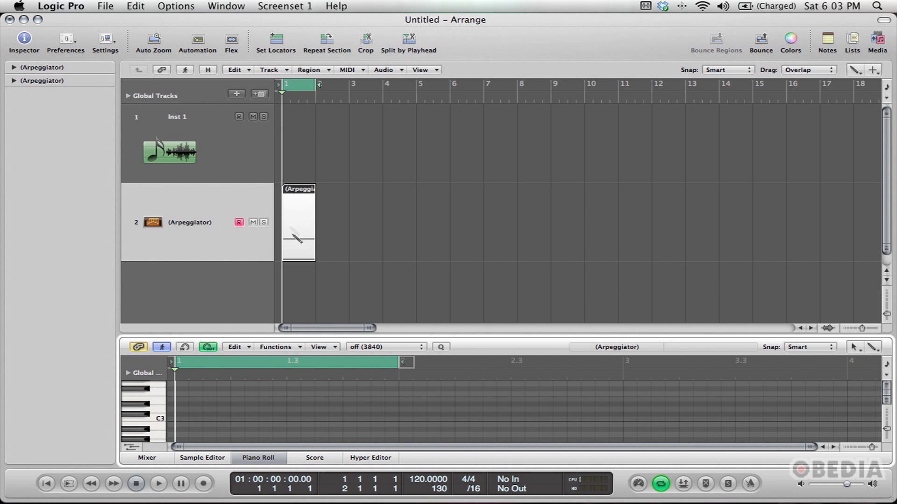
Step: Check the Arpeggiator's cabling on the Environment's Mixer layer, close that window and play back the cycled Arpeggiator region
left_click(208, 256)
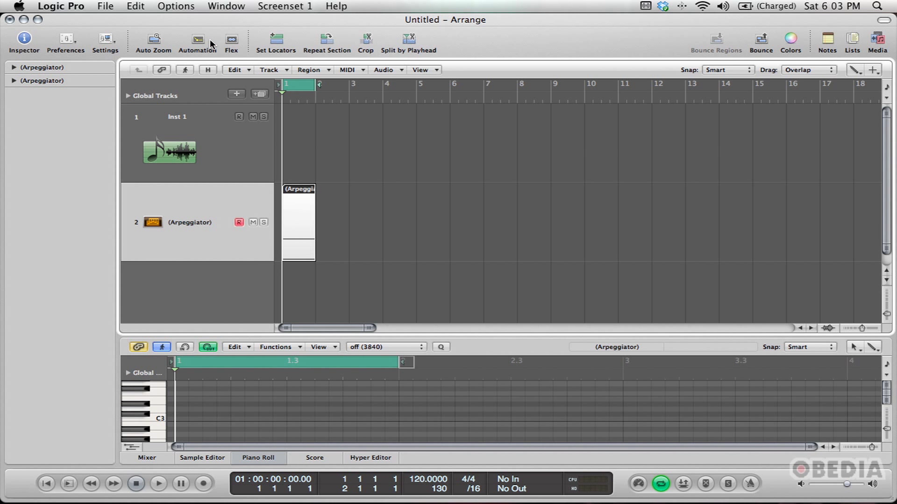
key("super+8")
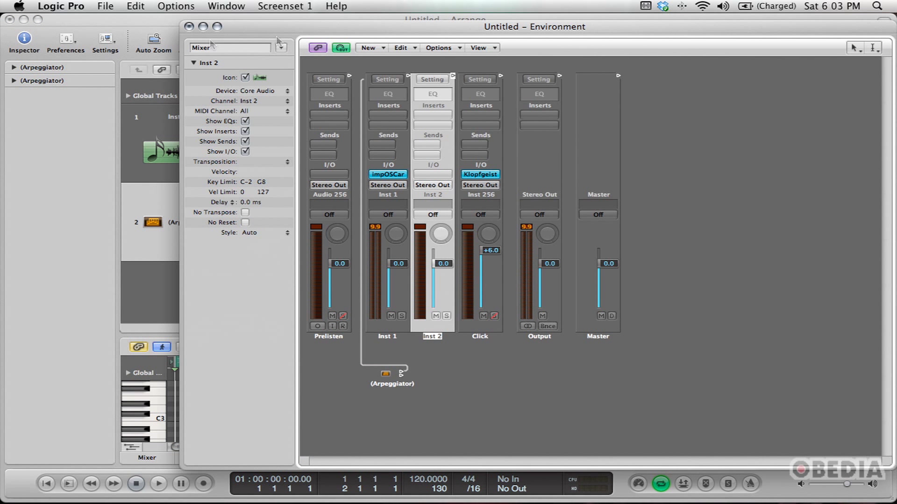
left_click_drag(323, 40, 264, 40)
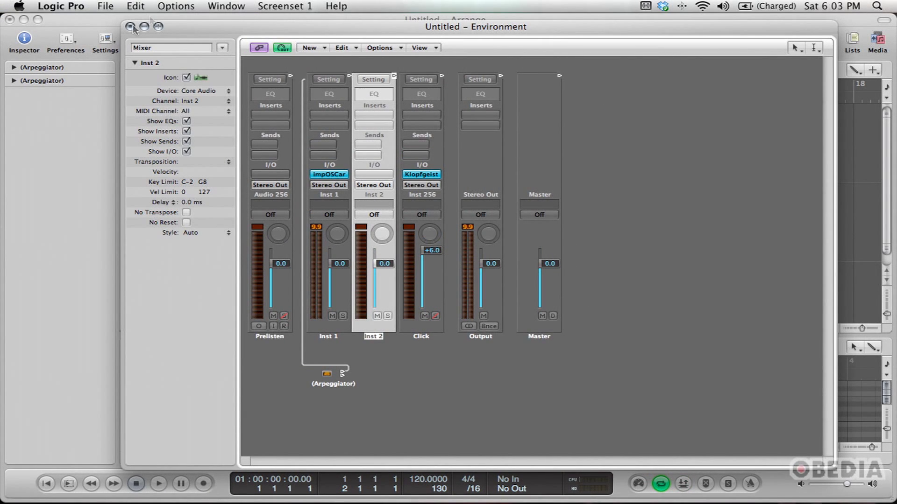
left_click(132, 25)
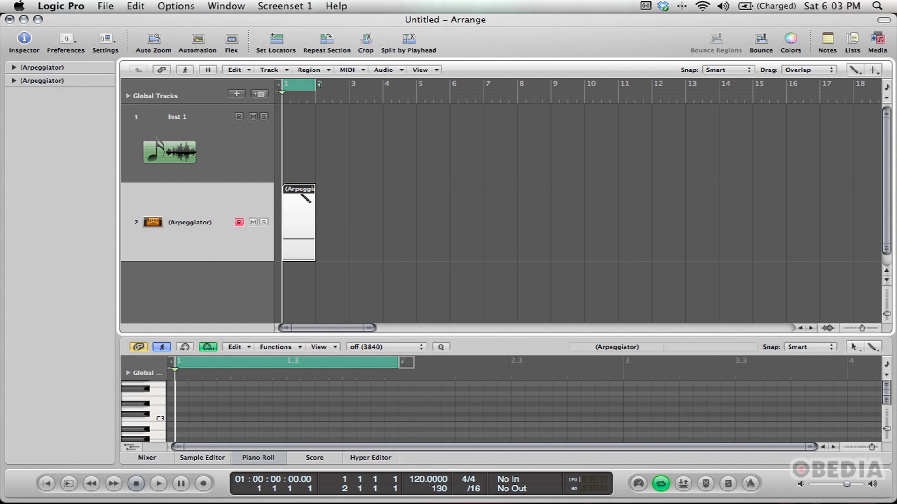
key("space")
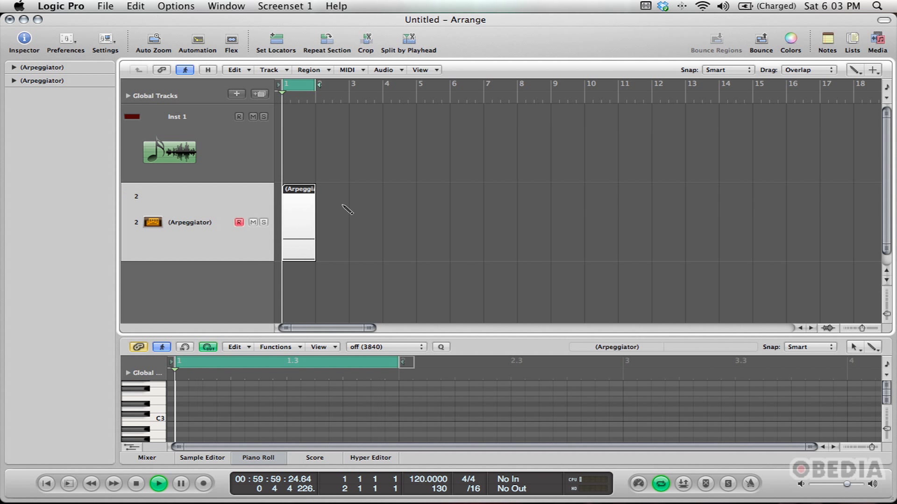
key("space")
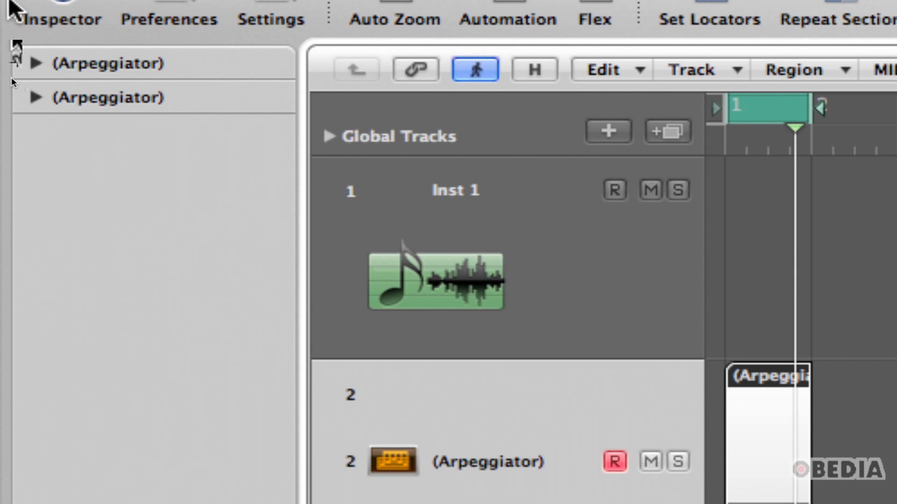
Step: Show the Arpeggiator track's parameters in the Inspector and set both Resolution and Length to 1/16
left_click(36, 97)
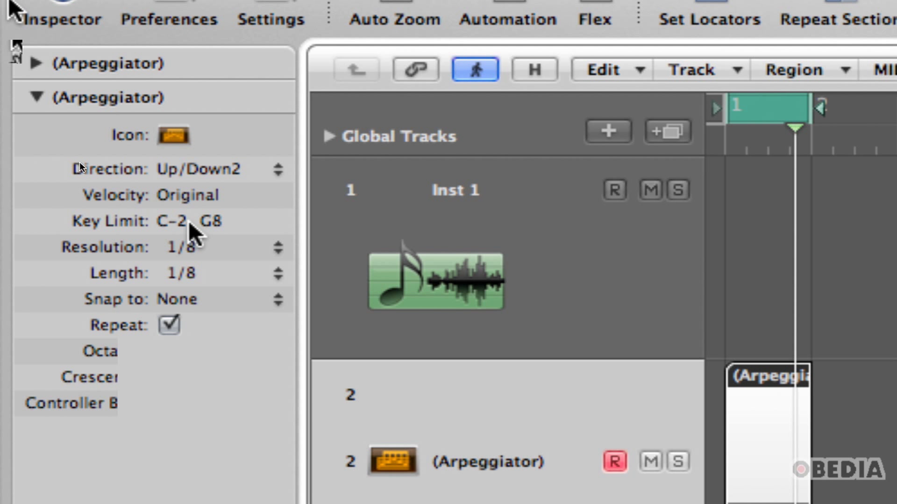
left_click(194, 247)
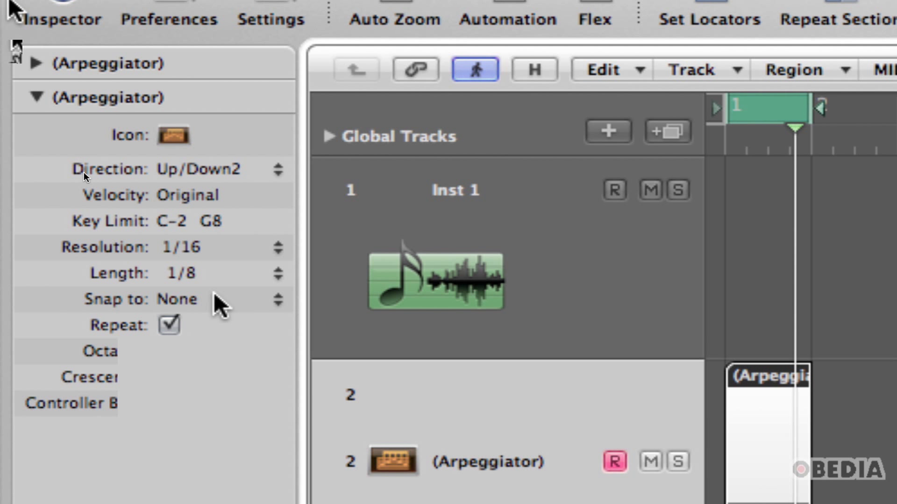
left_click(183, 273)
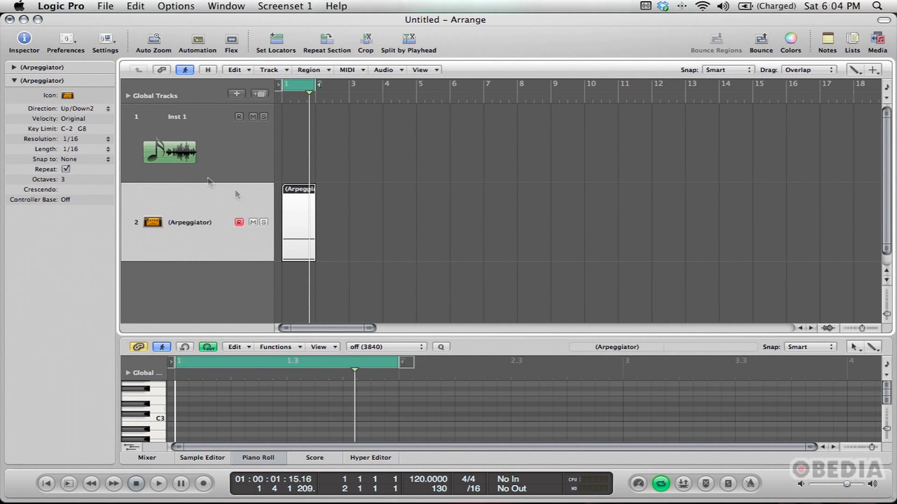
Step: Open the impOSCar plug-in from the Inst 1 track, audition the arpeggiated playback and close the plug-in window
left_click(209, 179)
left_click(37, 297)
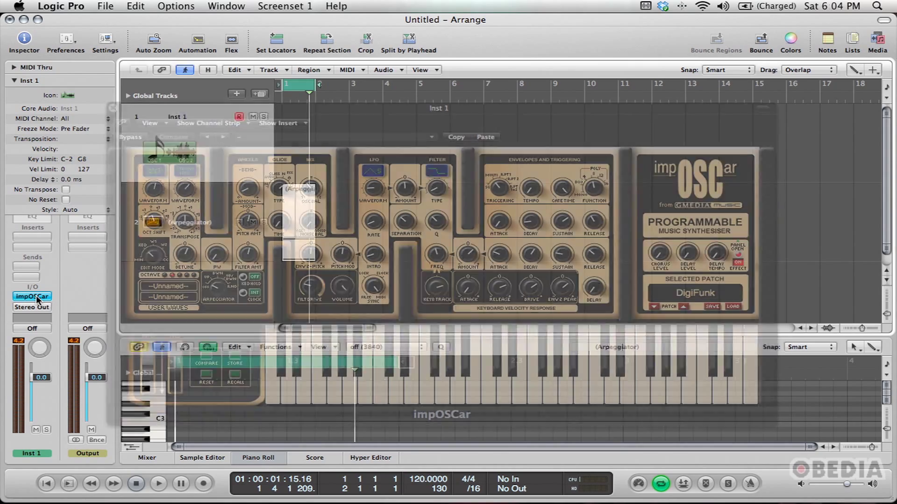
left_click_drag(391, 106, 361, 27)
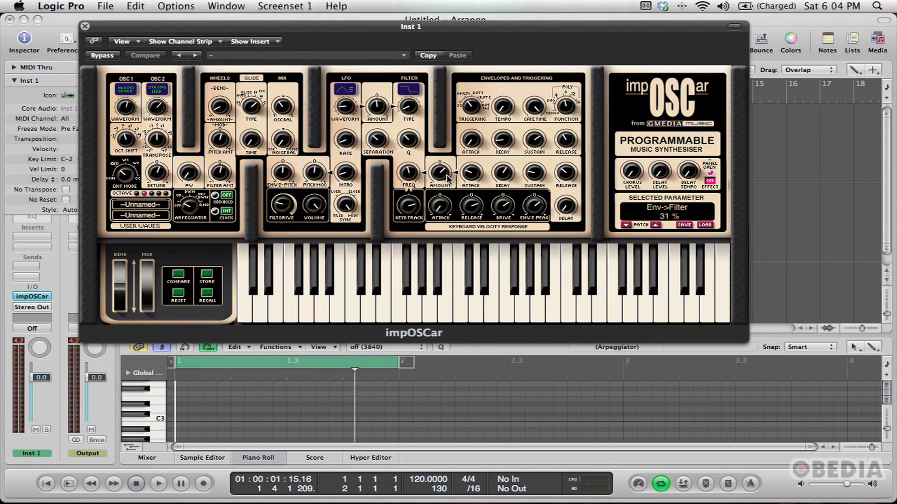
key("space")
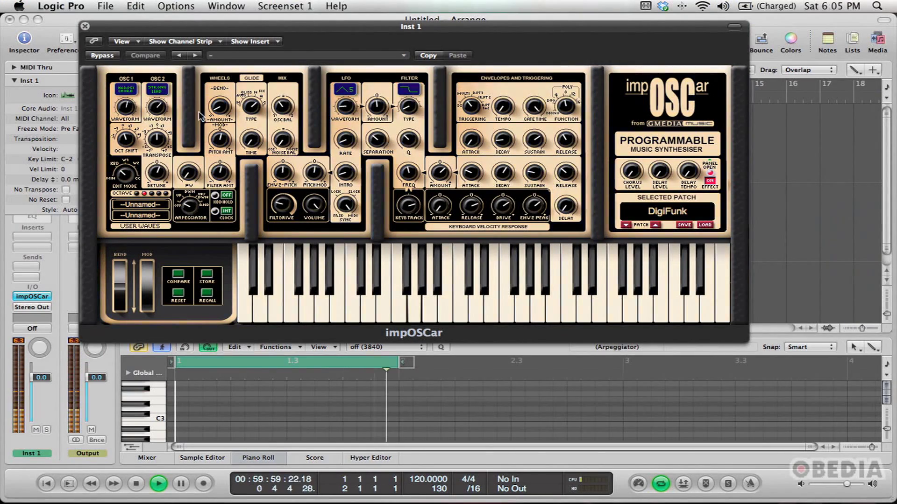
key("space")
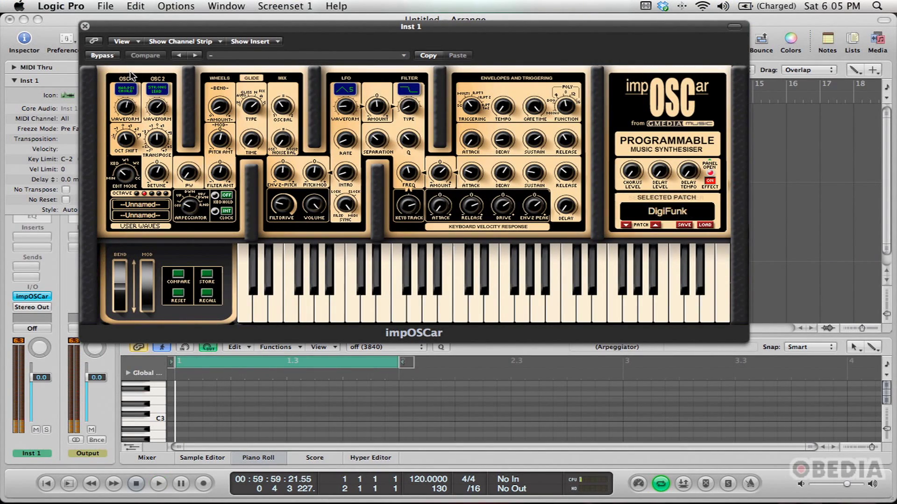
left_click(85, 26)
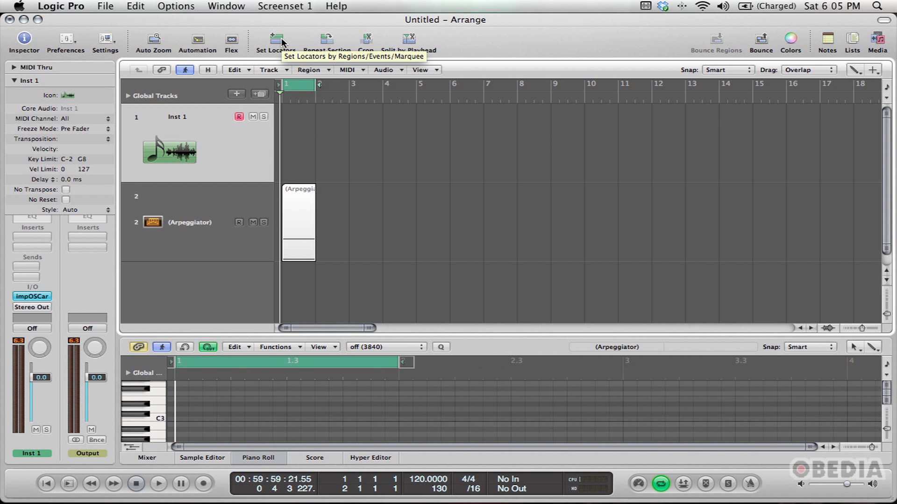
Step: Review the Arpeggiator-to-Inst 1 connection in the Environment once more, return to the Arrange window and select the Arpeggiator track
key("super+8")
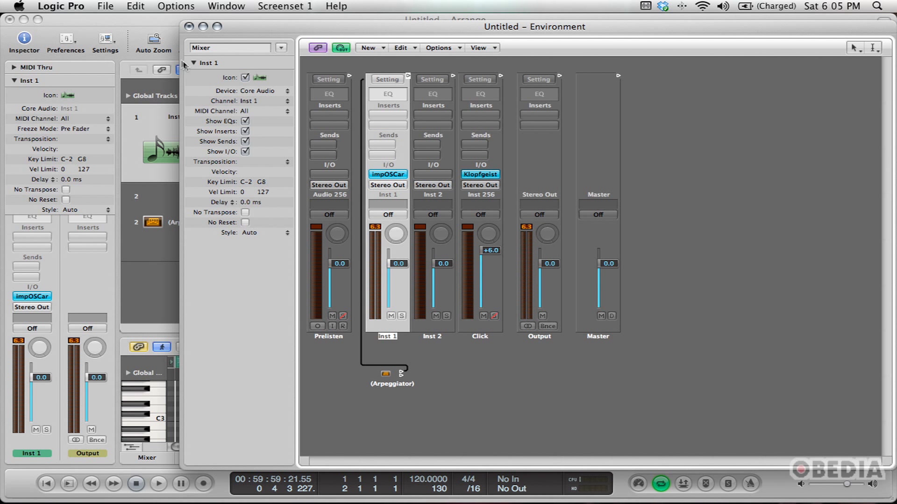
left_click(134, 283)
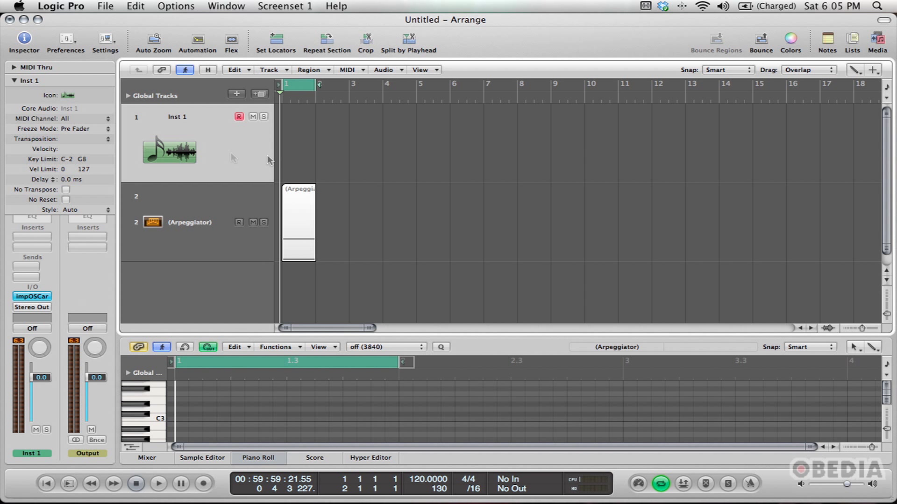
left_click(206, 206)
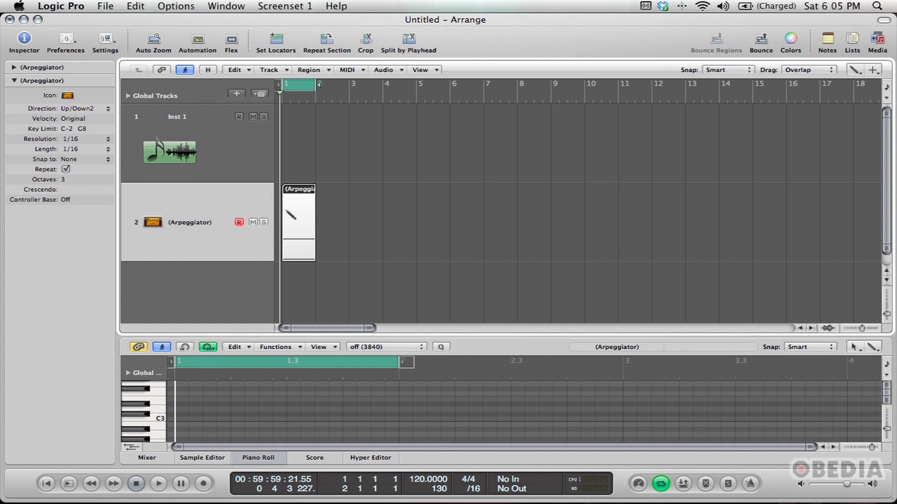
Step: Select the Inst 1 track, reopen its impOSCar plug-in and reposition the plug-in window lower over the Arrange area
key("Up")
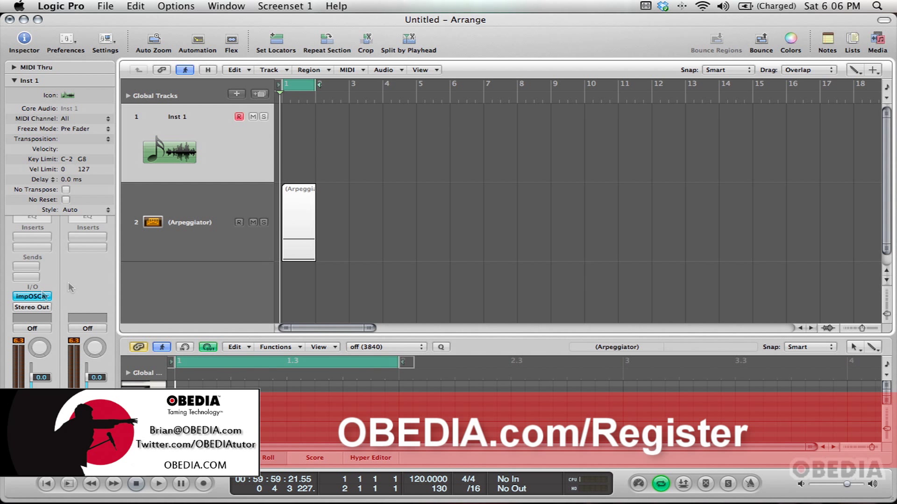
left_click(33, 296)
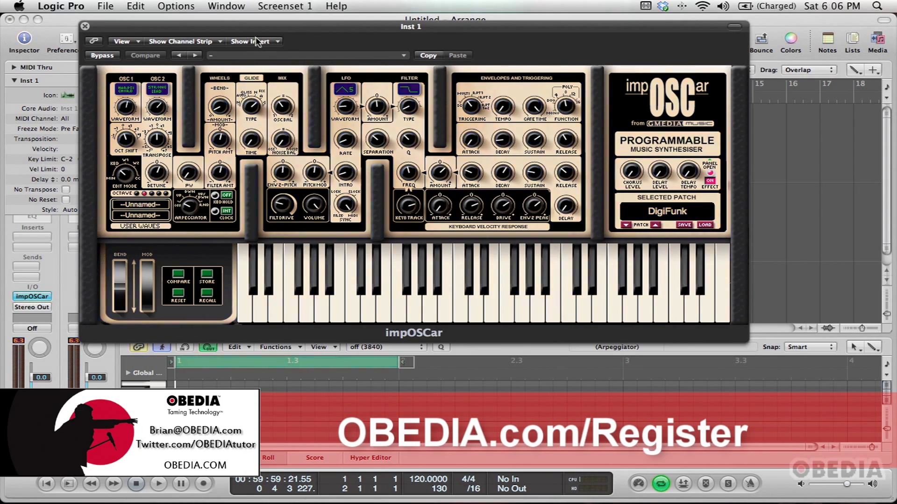
left_click_drag(240, 26, 287, 91)
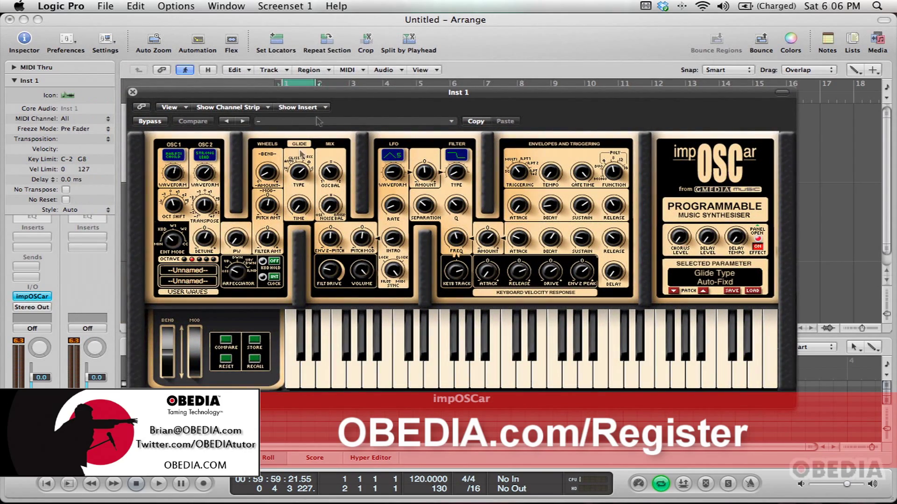
left_click_drag(375, 92, 362, 70)
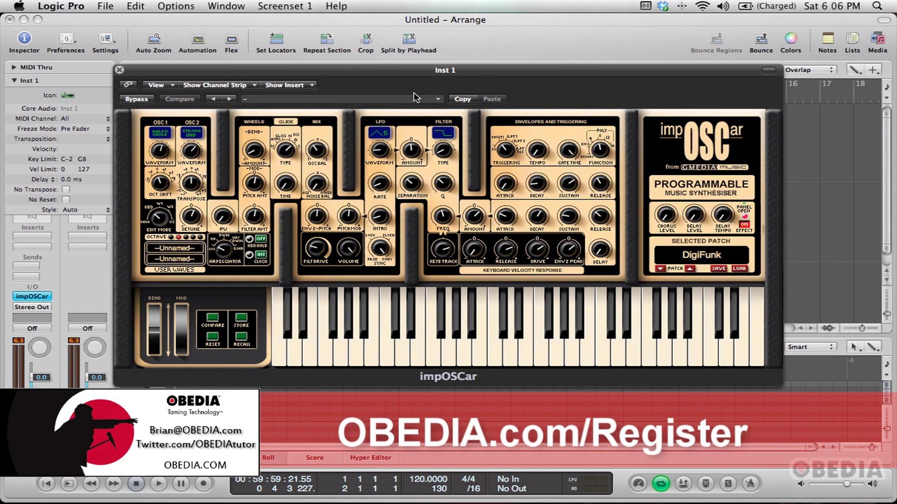
mouse_move(369, 82)
left_mouse_down()
mouse_move(375, 99)
mouse_move(373, 90)
left_mouse_up()
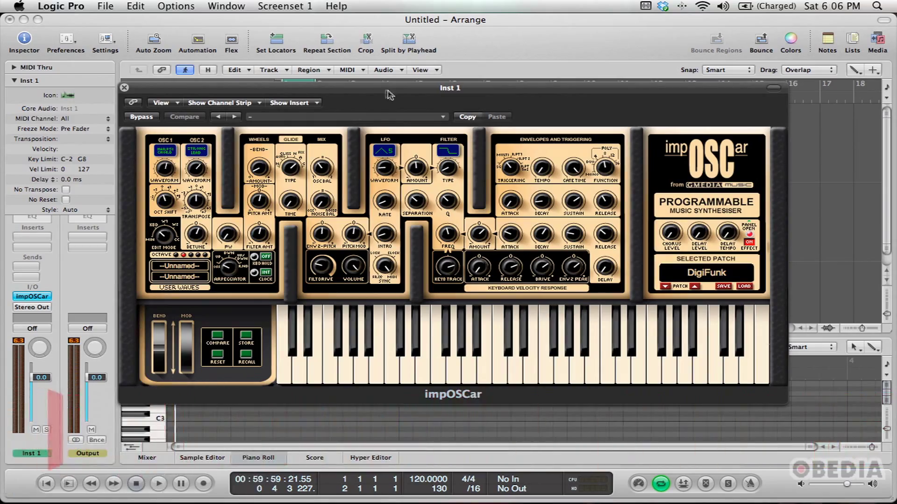